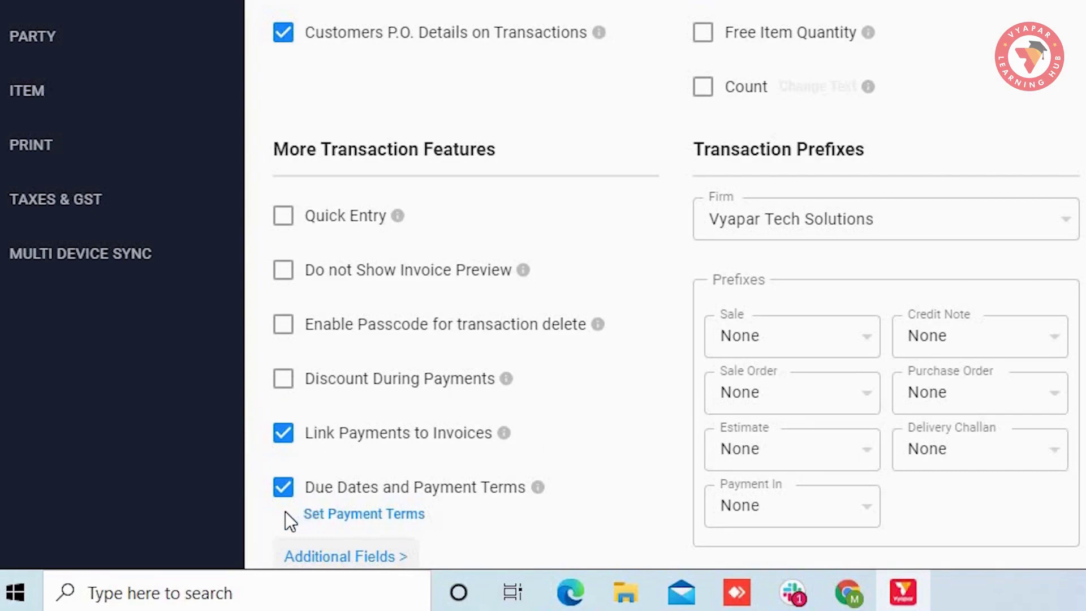
Close the transaction settings and review the due dates and payment statuses of the selected party's transactions.
{"action": "scroll", "coordinate": [286, 512], "scroll_direction": "down", "scroll_amount": 3}
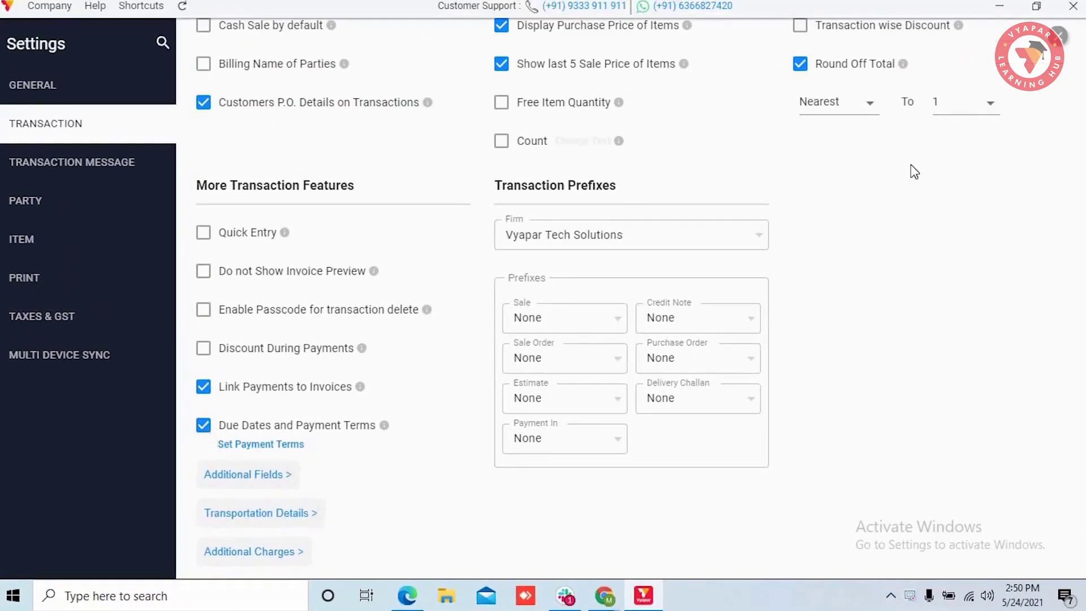
{"action": "left_click", "coordinate": [1058, 36]}
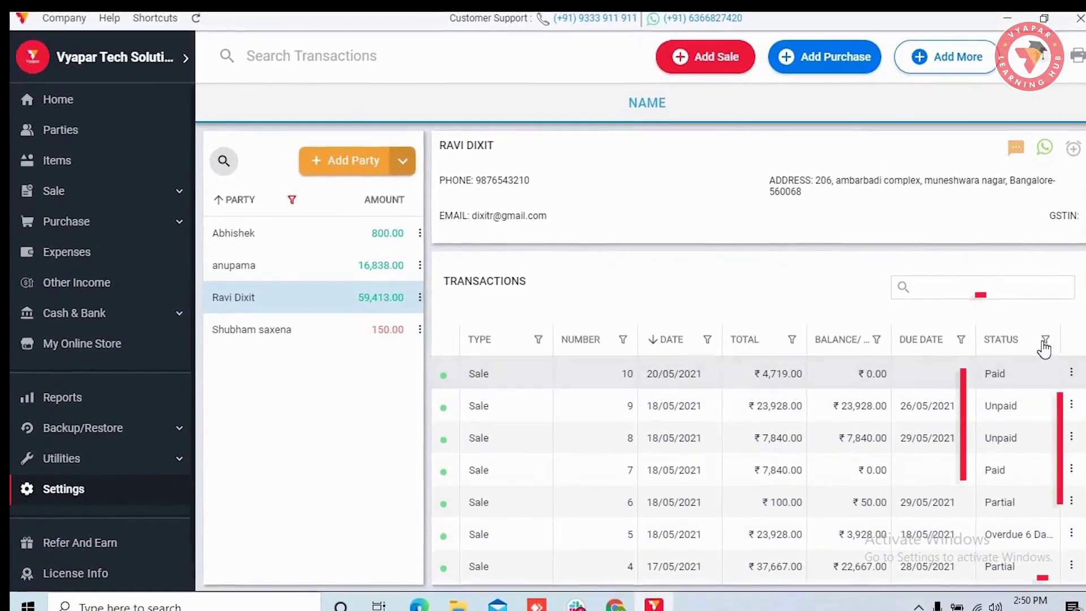
{"action": "scroll", "coordinate": [1038, 439], "scroll_direction": "down", "scroll_amount": 2}
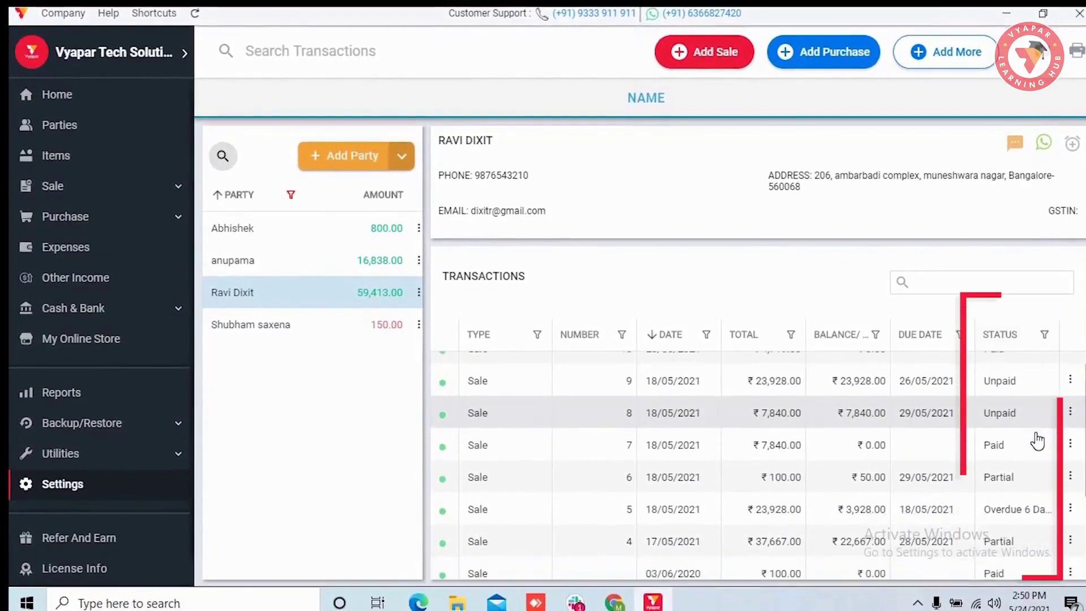
{"action": "scroll", "coordinate": [1036, 439], "scroll_direction": "down", "scroll_amount": 3}
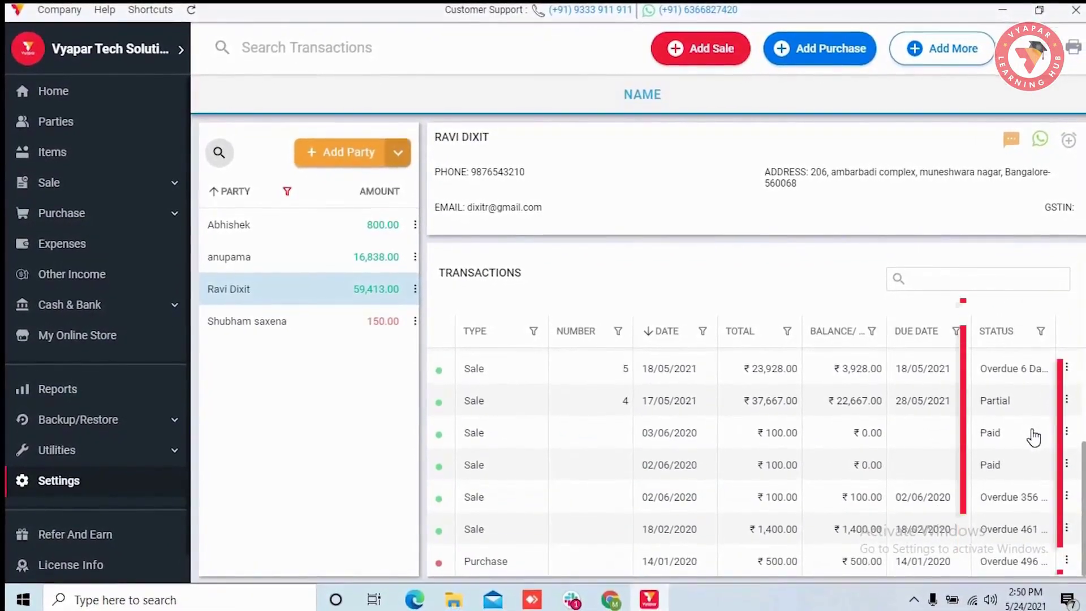
{"action": "scroll", "coordinate": [1033, 437], "scroll_direction": "up", "scroll_amount": 5}
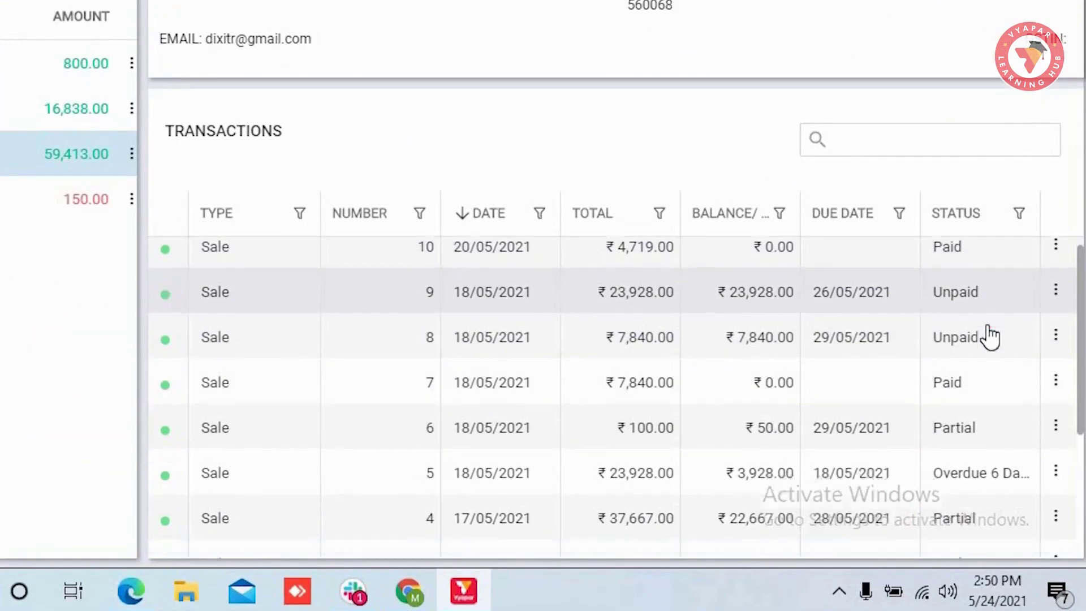
{"action": "scroll", "coordinate": [990, 337], "scroll_direction": "down", "scroll_amount": 5}
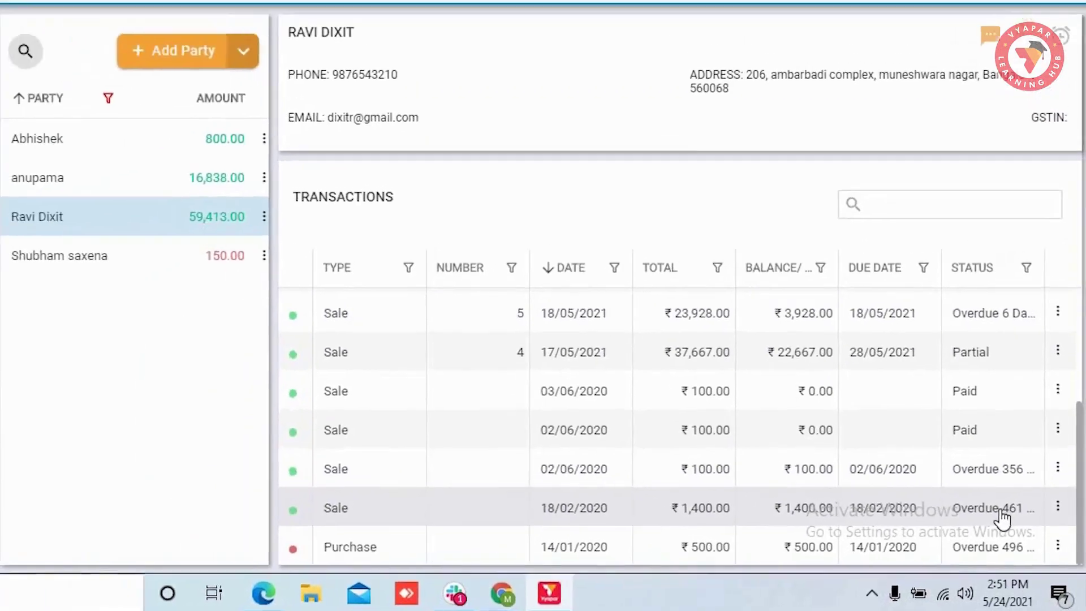
{"action": "scroll", "coordinate": [991, 504], "scroll_direction": "up", "scroll_amount": 3}
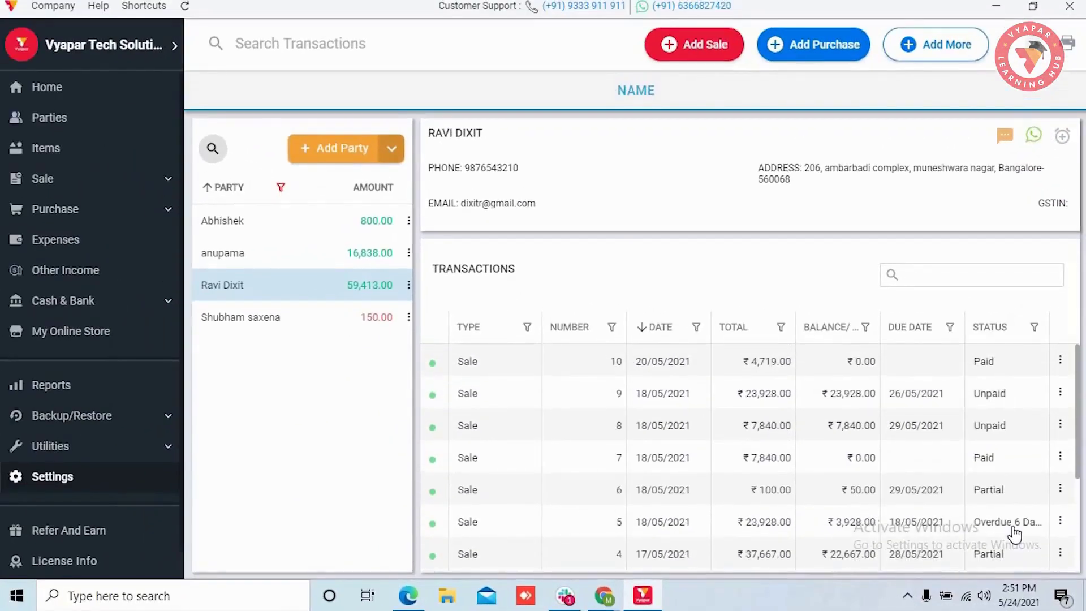
{"action": "scroll", "coordinate": [1013, 529], "scroll_direction": "down", "scroll_amount": 3}
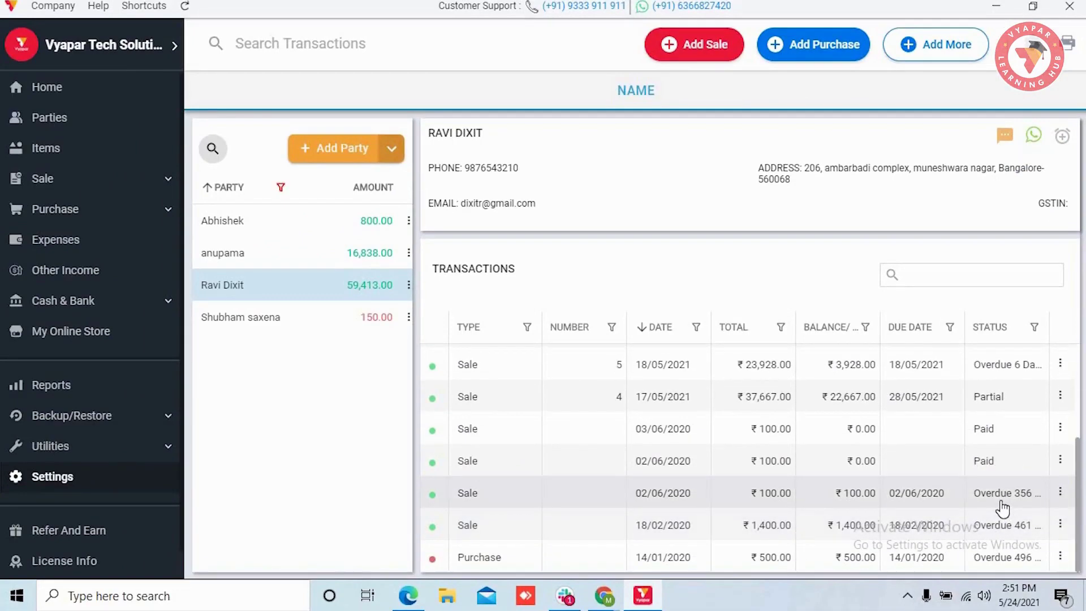
{"action": "scroll", "coordinate": [1002, 509], "scroll_direction": "up", "scroll_amount": 3}
{"action": "scroll", "coordinate": [1002, 481], "scroll_direction": "down", "scroll_amount": 2}
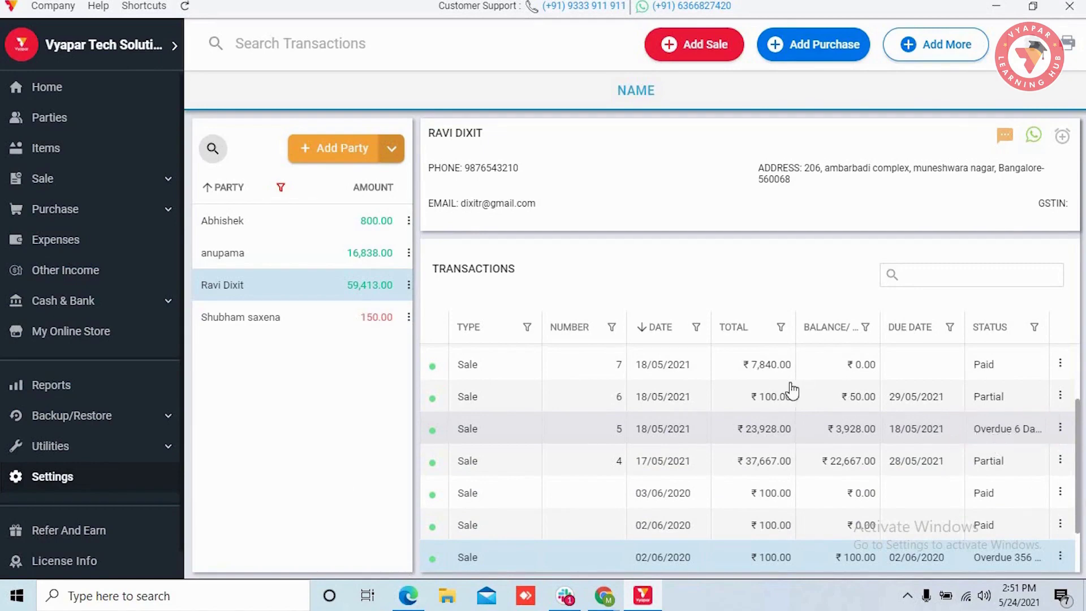
{"action": "scroll", "coordinate": [985, 379], "scroll_direction": "up", "scroll_amount": 3}
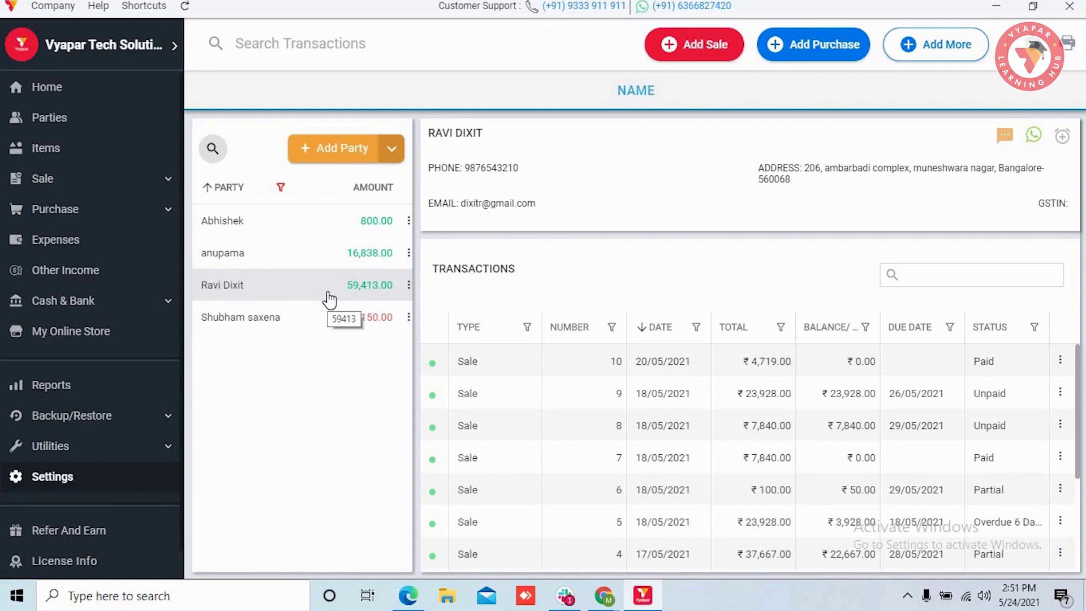
Start a Payment-In entry and choose the customer whose transactions were reviewed as the party.
{"action": "left_click", "coordinate": [933, 56]}
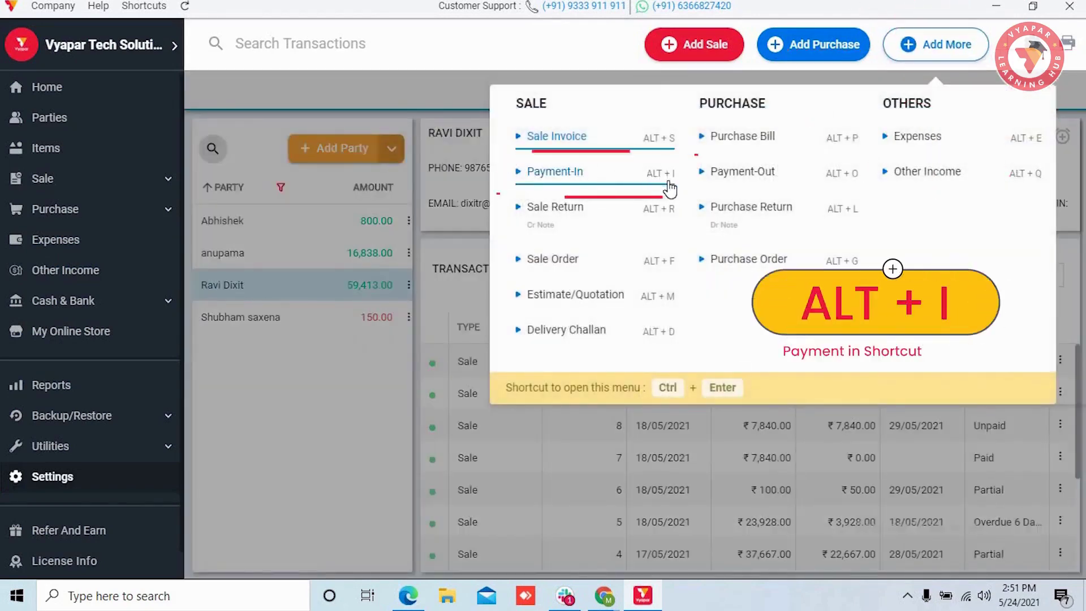
{"action": "left_click", "coordinate": [638, 175]}
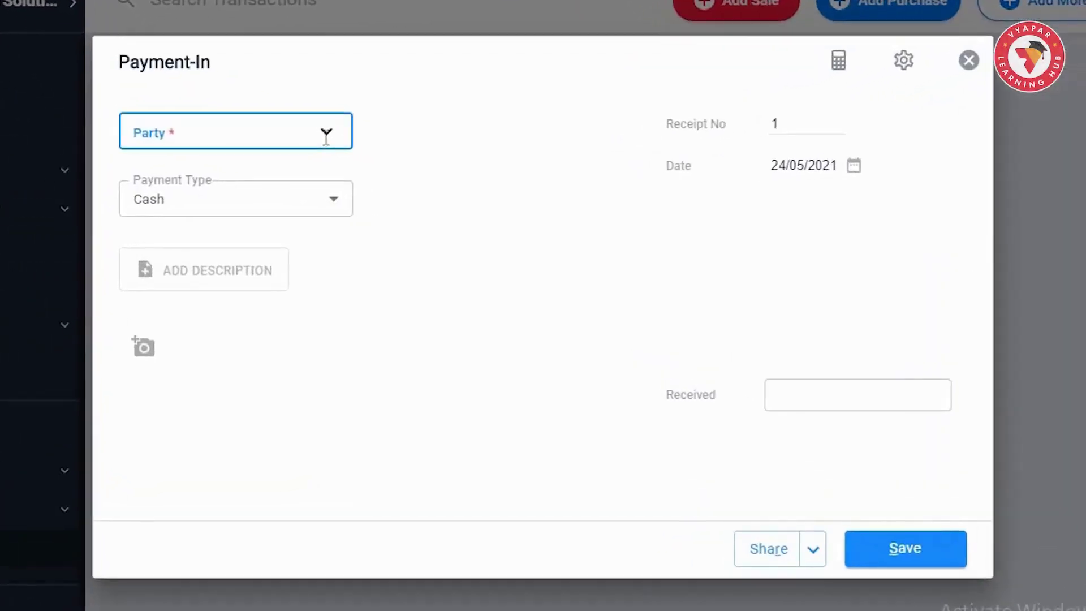
{"action": "left_click", "coordinate": [372, 148]}
{"action": "left_click", "coordinate": [172, 277]}
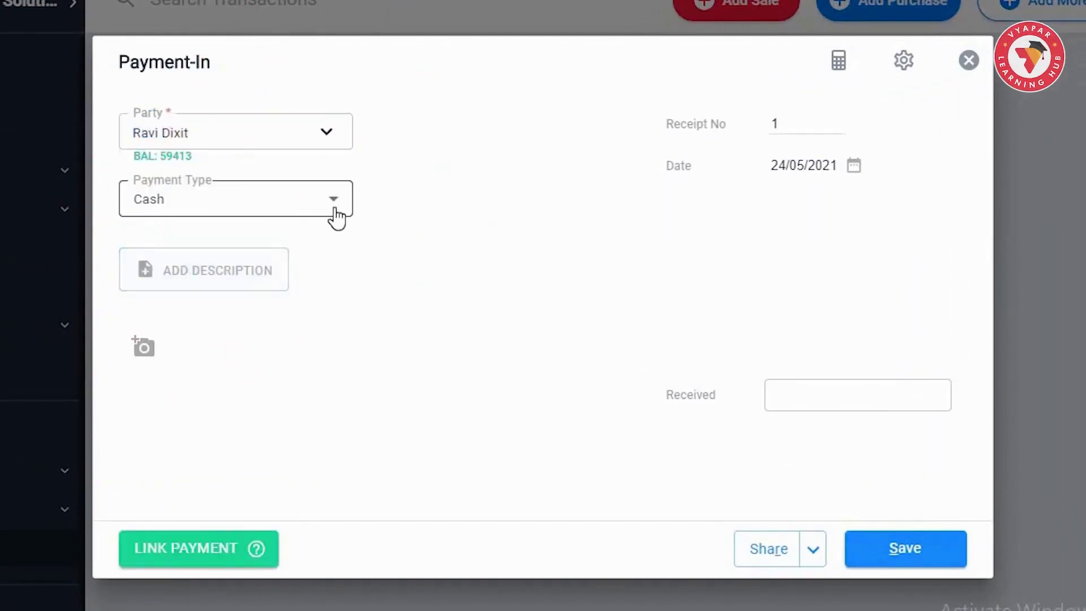
Keep Cash as the payment type and set the received amount to 35000.
{"action": "left_click", "coordinate": [336, 210]}
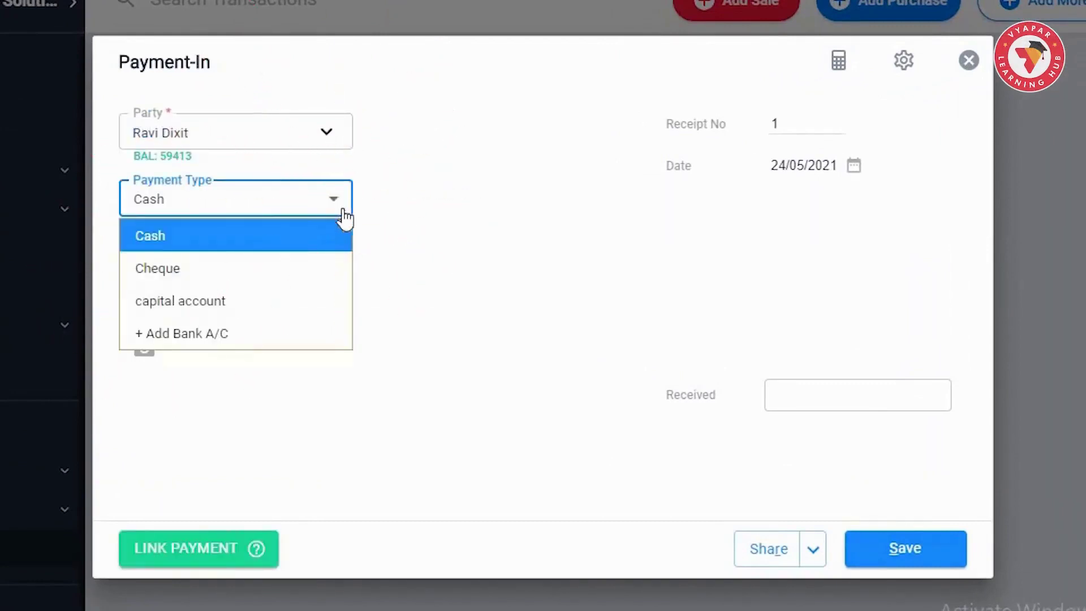
{"action": "left_click", "coordinate": [405, 282]}
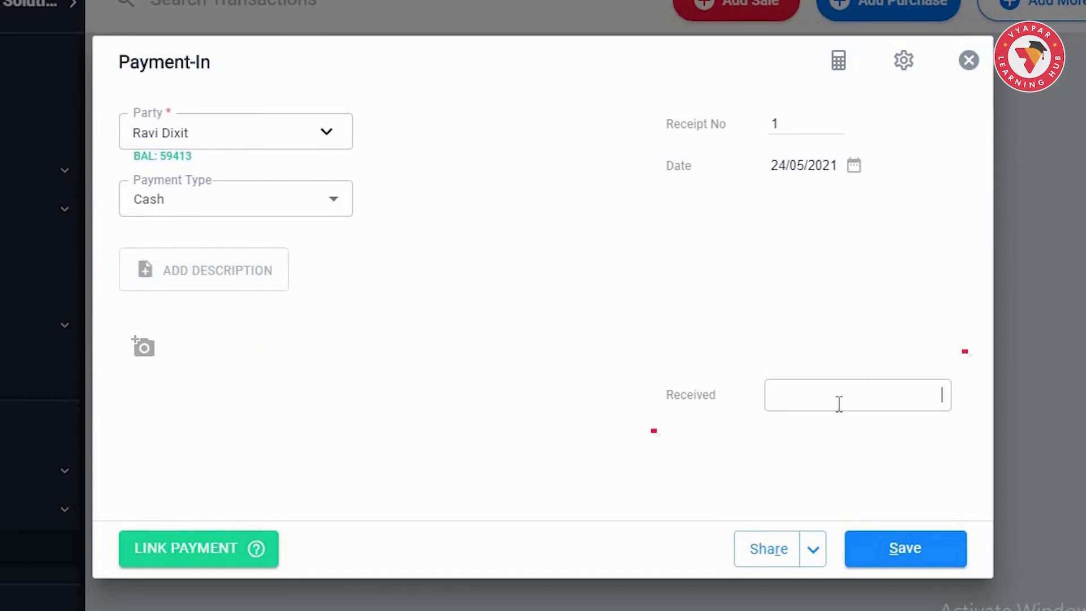
{"action": "type", "text": "35"}
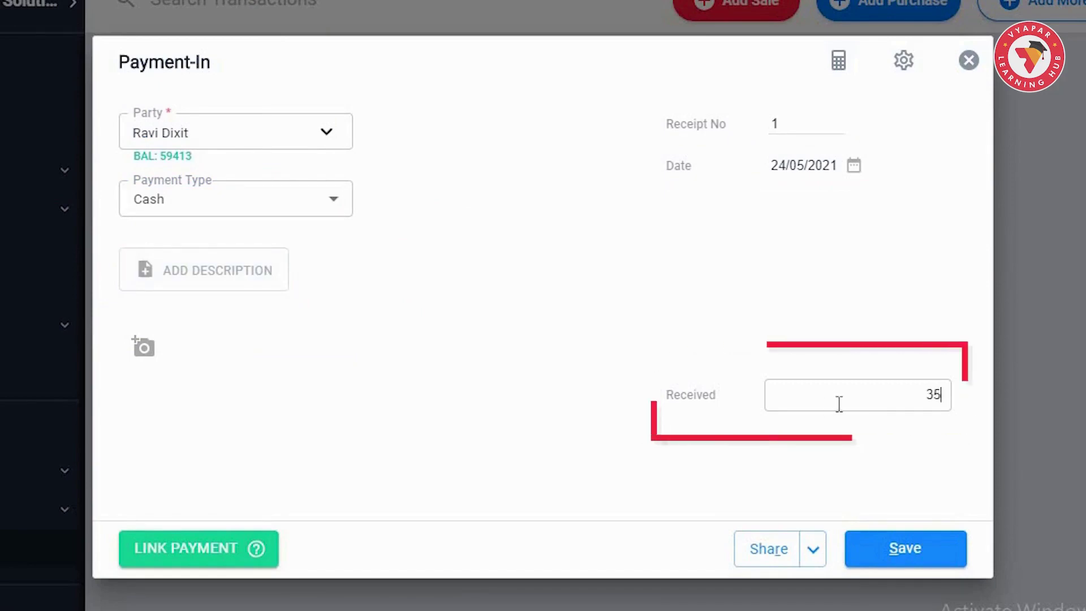
{"action": "type", "text": "000"}
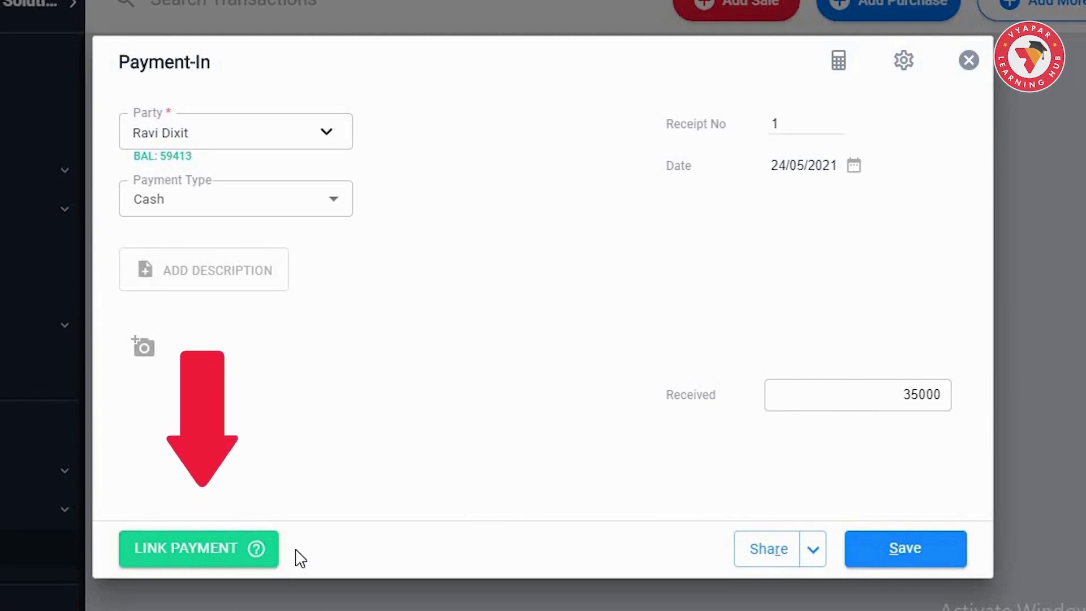
Open payment linking for this receipt and look through the party's open sale transactions.
{"action": "left_click", "coordinate": [198, 552]}
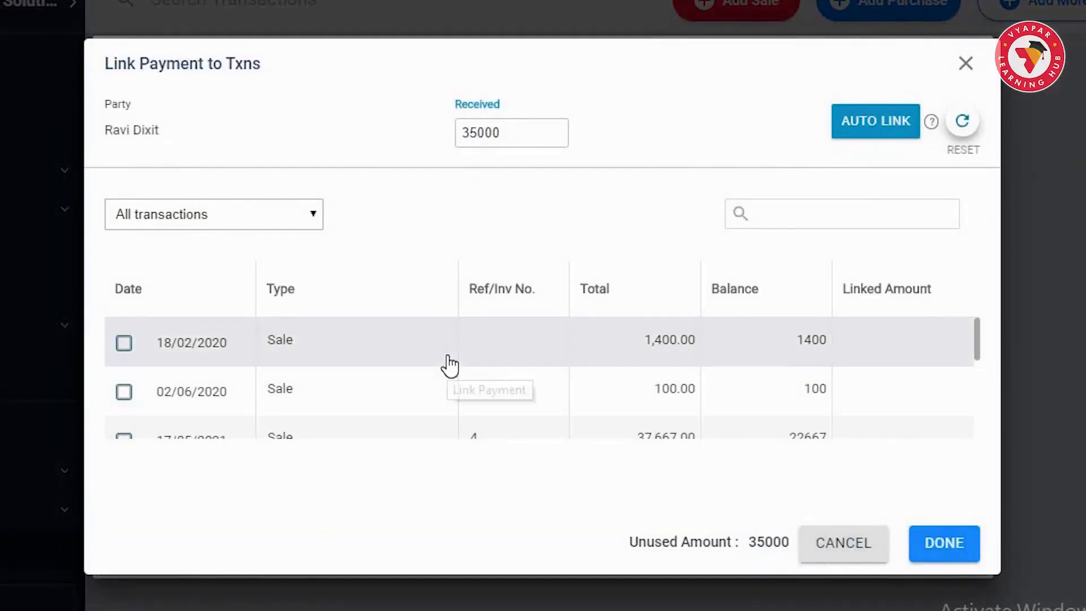
{"action": "scroll", "coordinate": [677, 378], "scroll_direction": "down", "scroll_amount": 1}
{"action": "scroll", "coordinate": [677, 378], "scroll_direction": "down", "scroll_amount": 3}
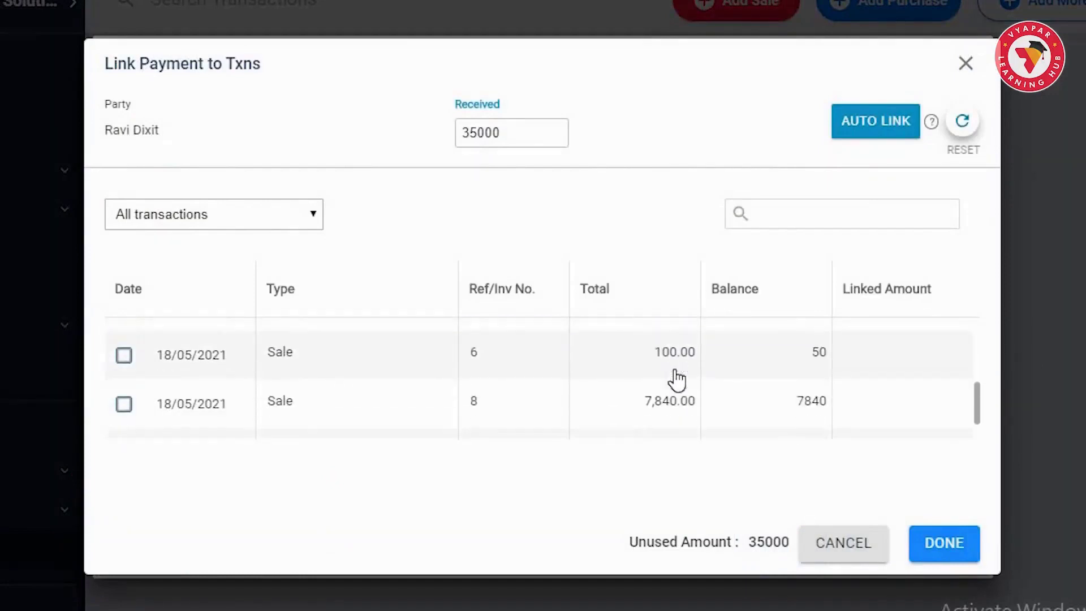
{"action": "scroll", "coordinate": [677, 378], "scroll_direction": "up", "scroll_amount": 4}
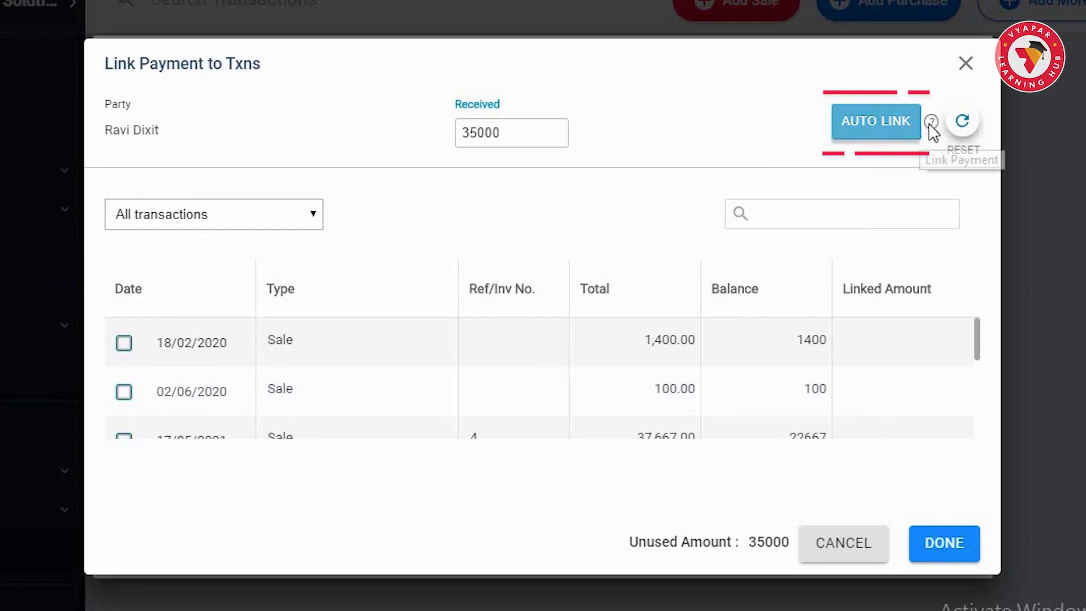
Try auto-linking the received payment to the oldest transactions, check the linked amounts, and reset the links.
{"action": "mouse_move", "coordinate": [934, 127]}
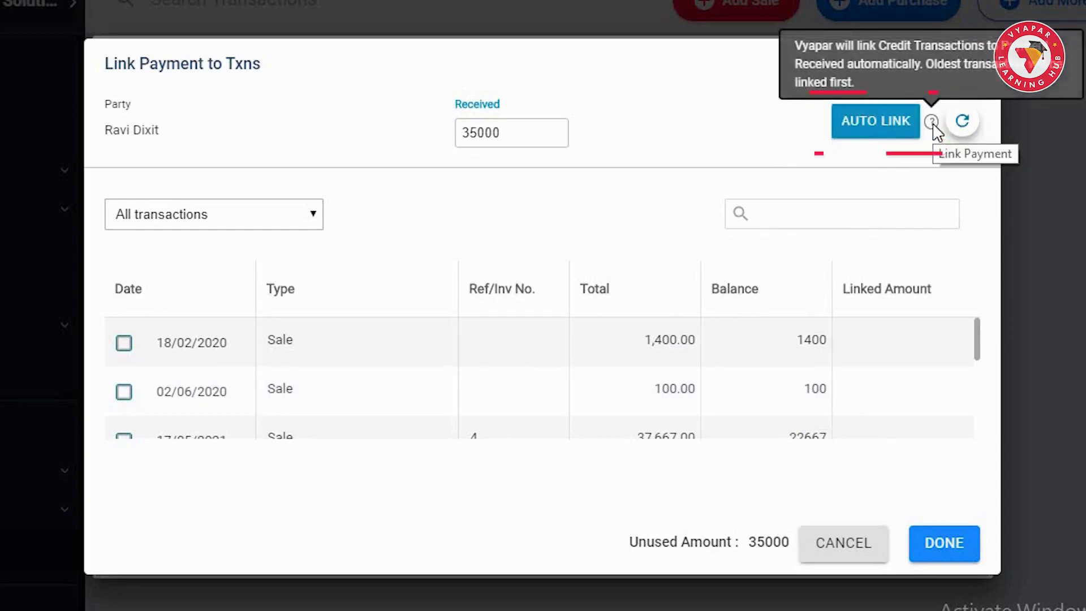
{"action": "left_click", "coordinate": [878, 137]}
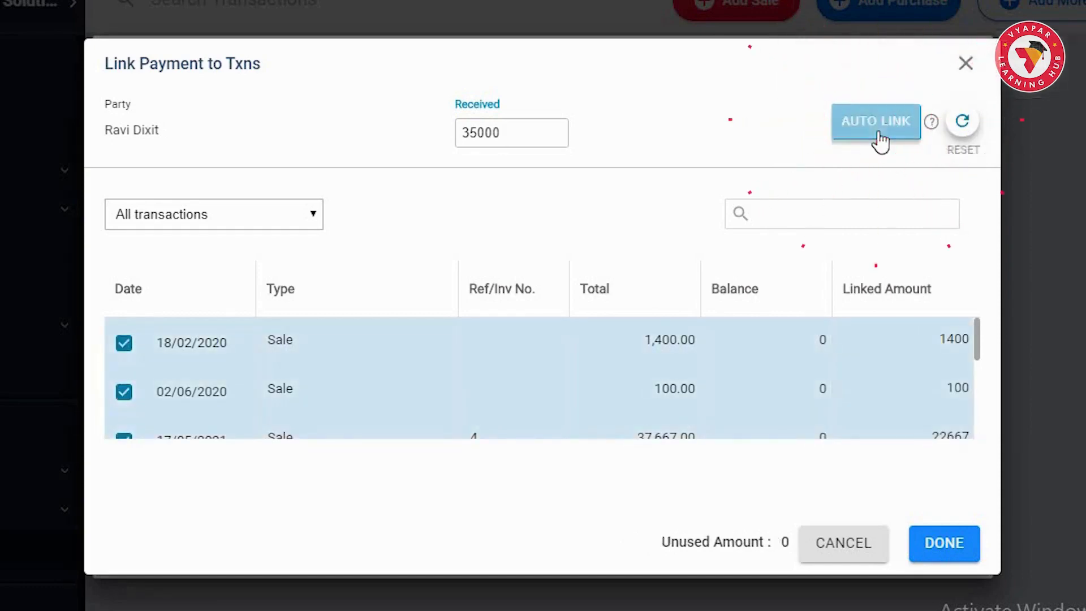
{"action": "mouse_move", "coordinate": [932, 128]}
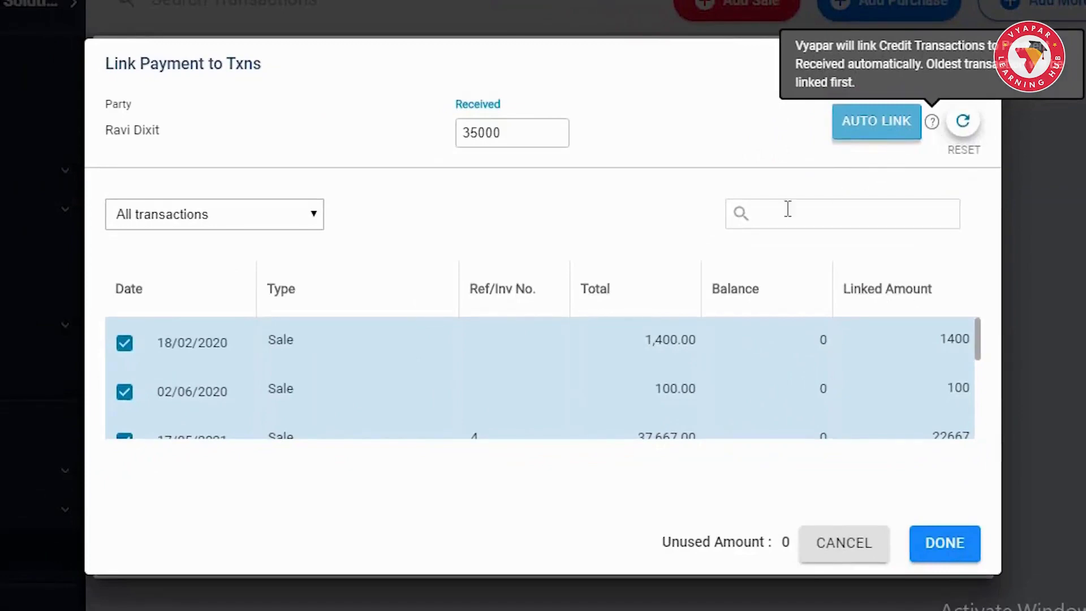
{"action": "scroll", "coordinate": [598, 375], "scroll_direction": "down", "scroll_amount": 5}
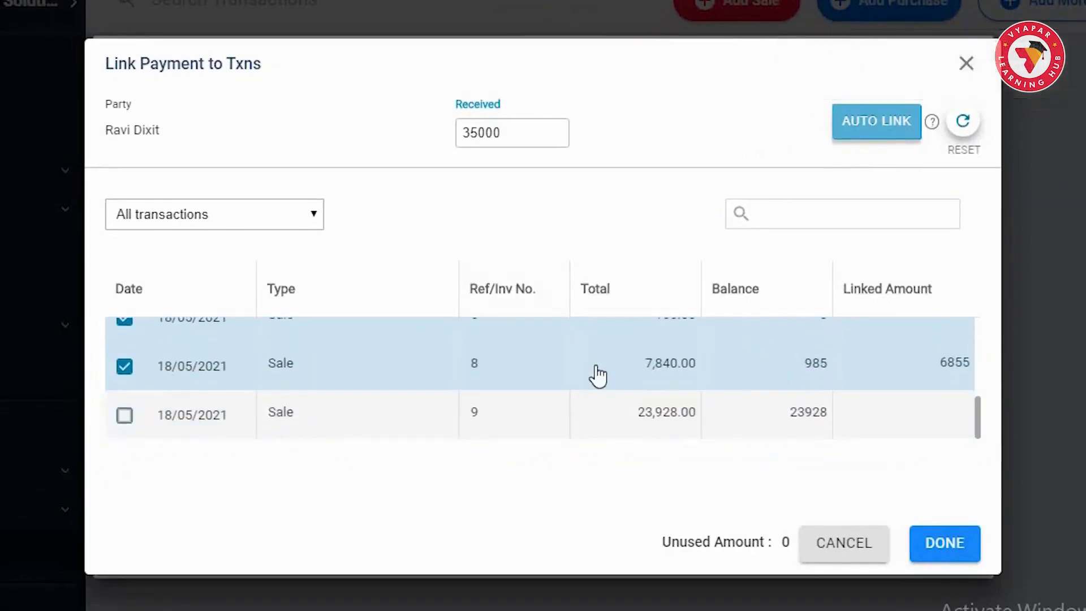
{"action": "scroll", "coordinate": [598, 375], "scroll_direction": "up", "scroll_amount": 5}
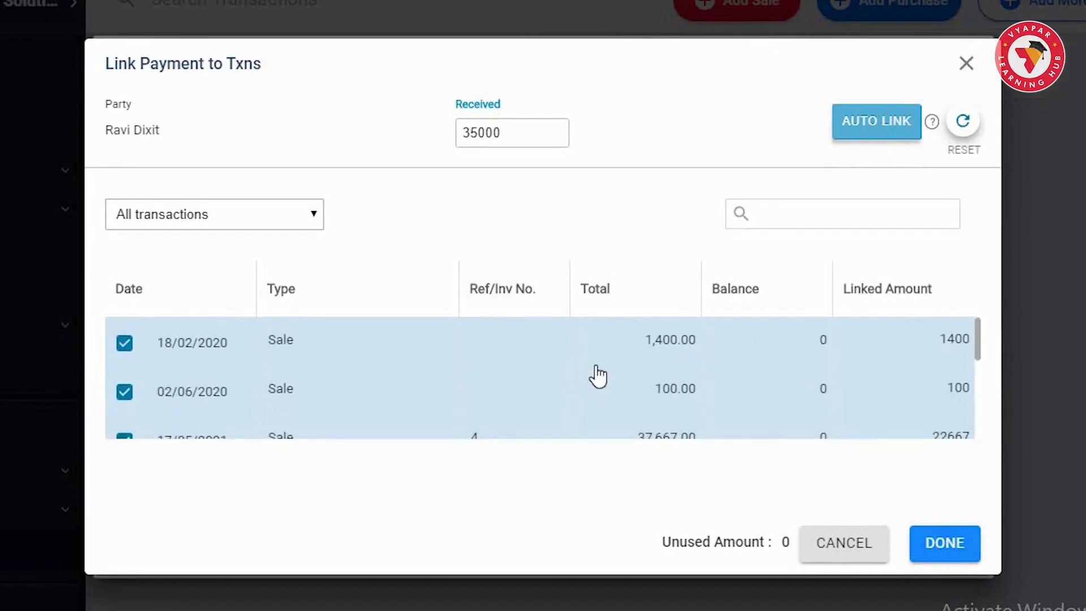
{"action": "scroll", "coordinate": [598, 375], "scroll_direction": "down", "scroll_amount": 1}
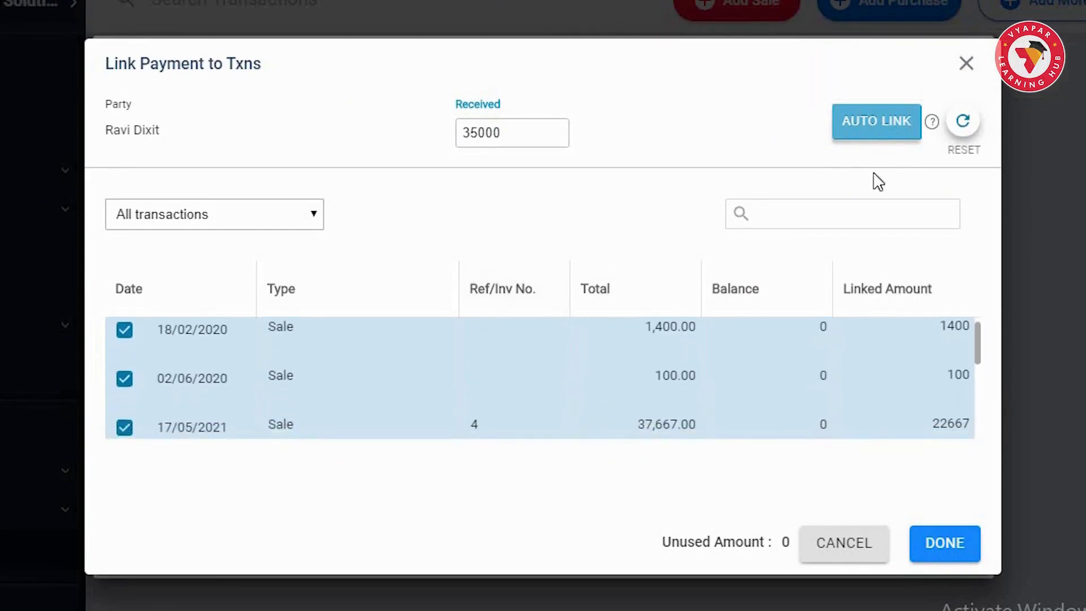
{"action": "left_click", "coordinate": [962, 130]}
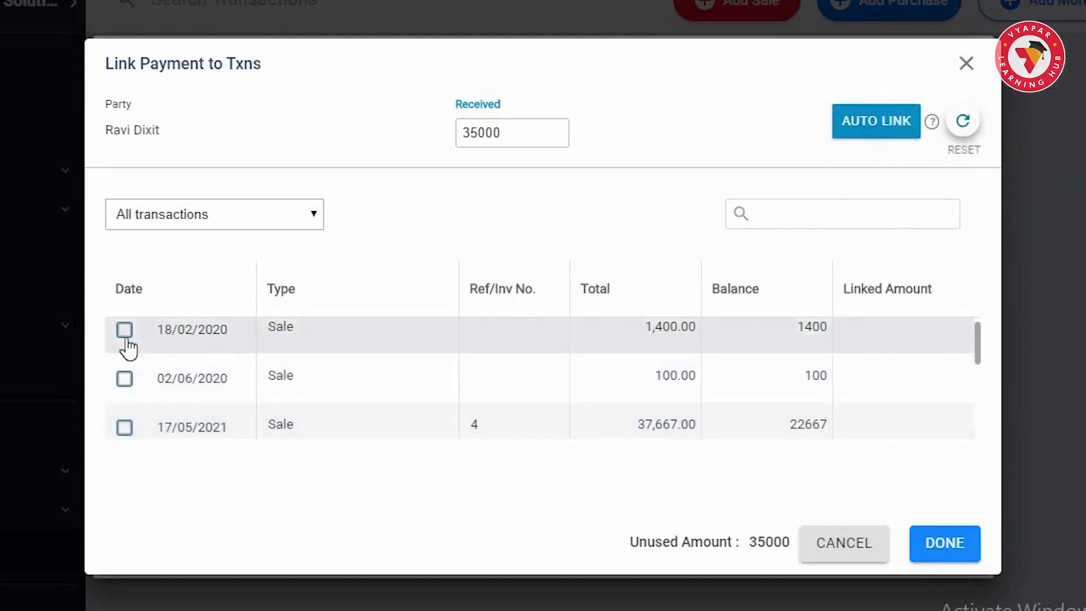
Link the payment manually to the sales dated 18/02/2020 and 02/06/2020 and to sale invoices 5, 6, 8 and 9.
{"action": "left_click", "coordinate": [125, 334]}
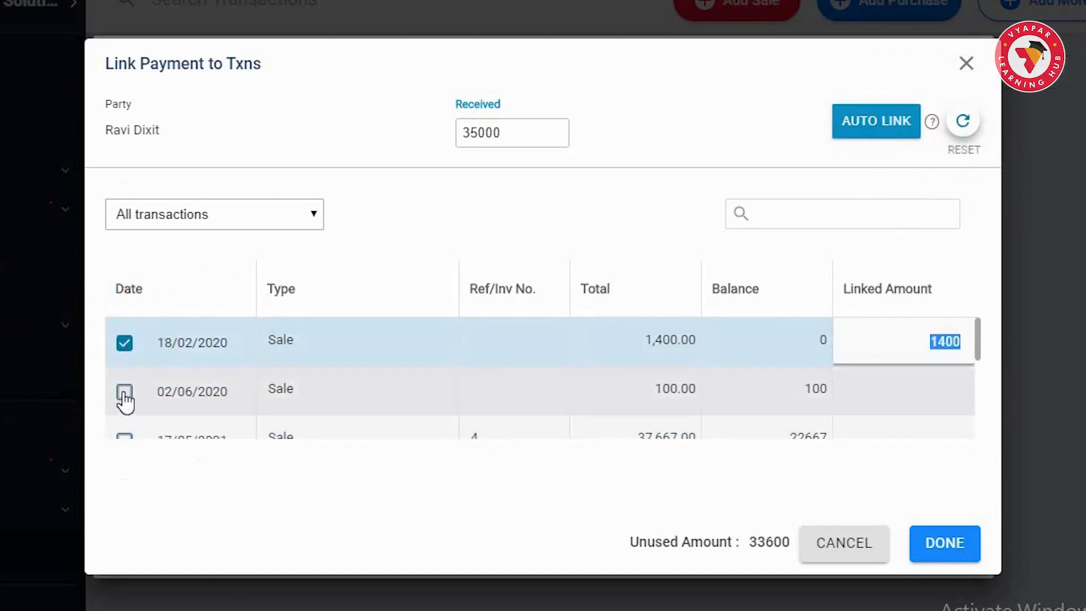
{"action": "left_click", "coordinate": [125, 389]}
{"action": "scroll", "coordinate": [125, 401], "scroll_direction": "down", "scroll_amount": 2}
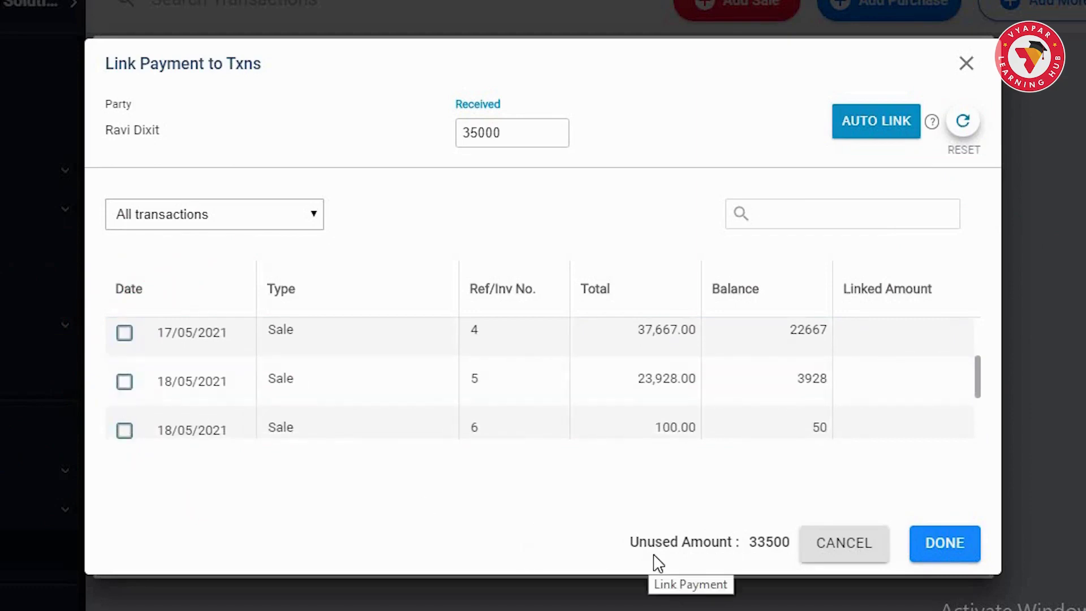
{"action": "left_click", "coordinate": [833, 215]}
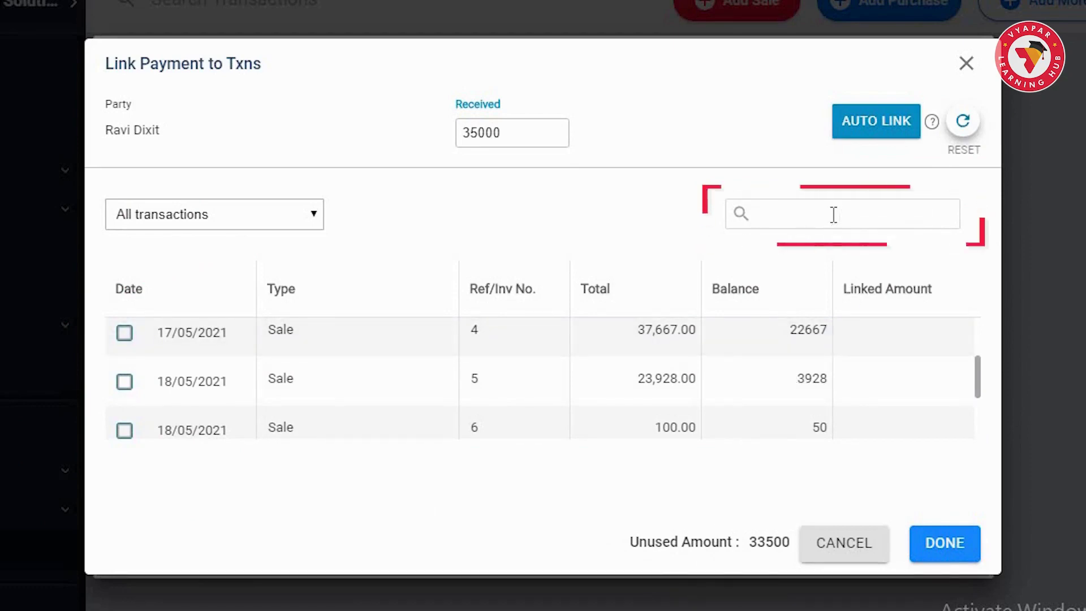
{"action": "left_click", "coordinate": [124, 383]}
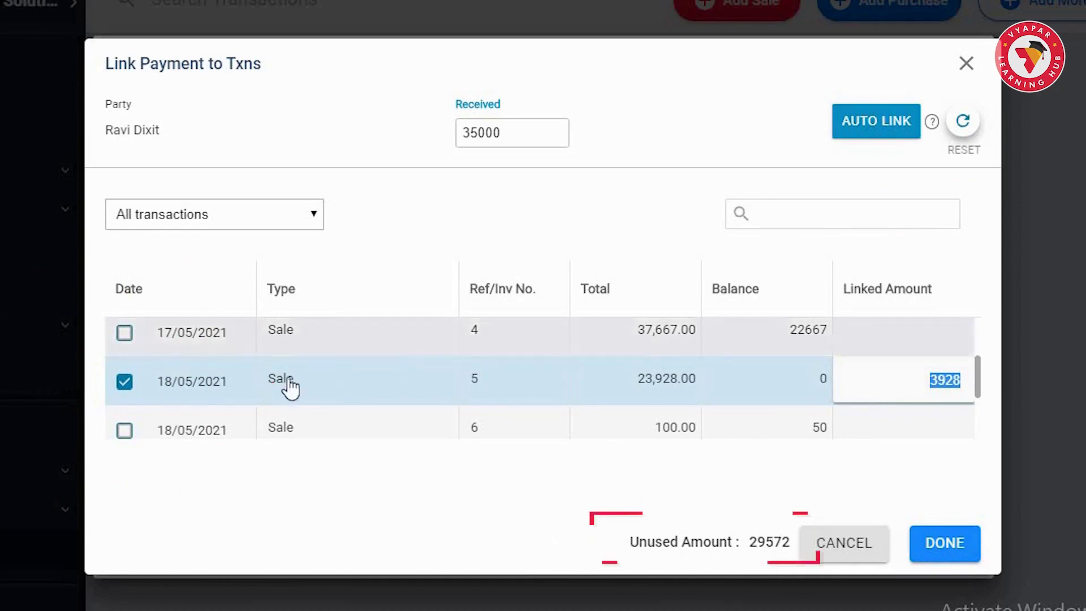
{"action": "scroll", "coordinate": [289, 384], "scroll_direction": "down", "scroll_amount": 2}
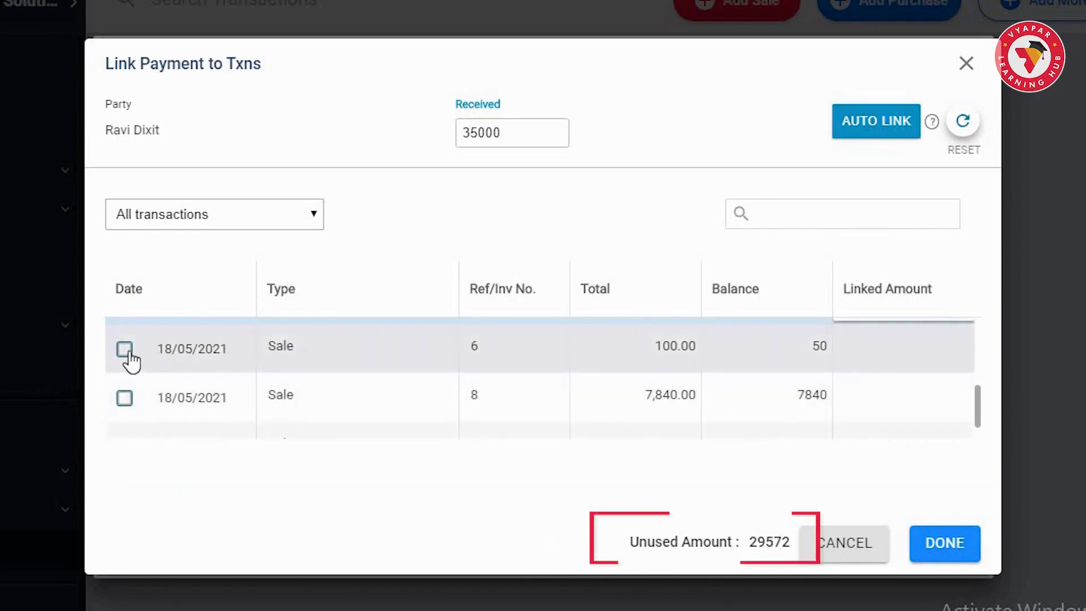
{"action": "left_click", "coordinate": [125, 350]}
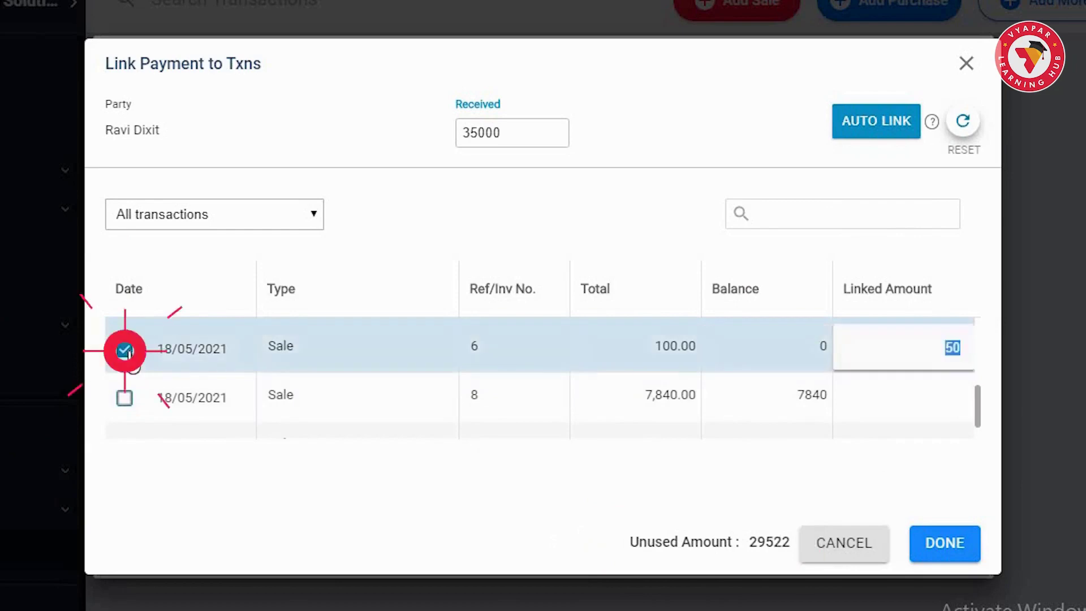
{"action": "left_click", "coordinate": [124, 400]}
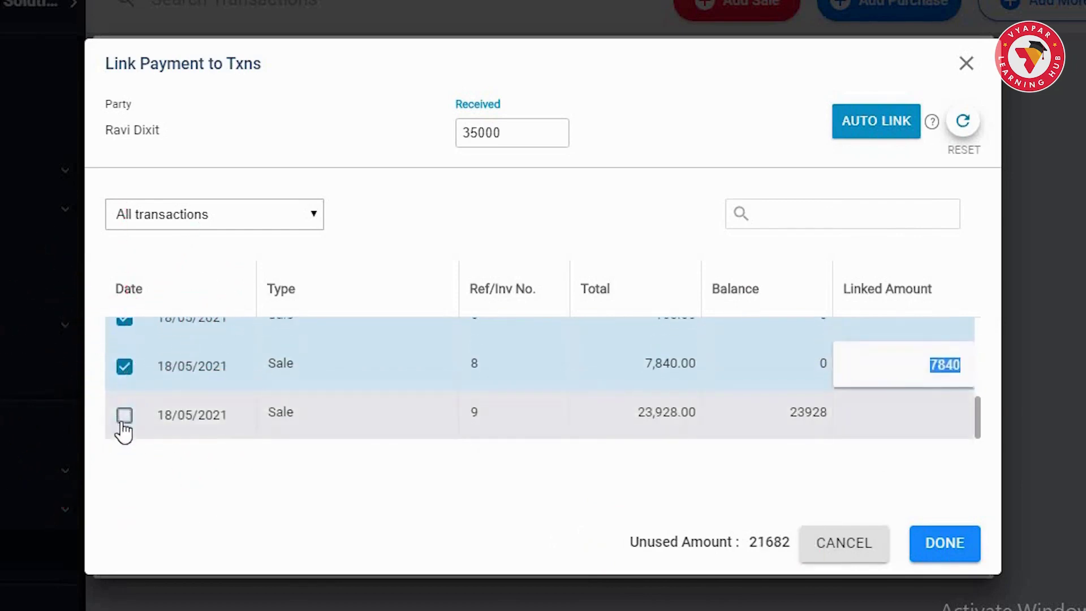
{"action": "left_click", "coordinate": [124, 414]}
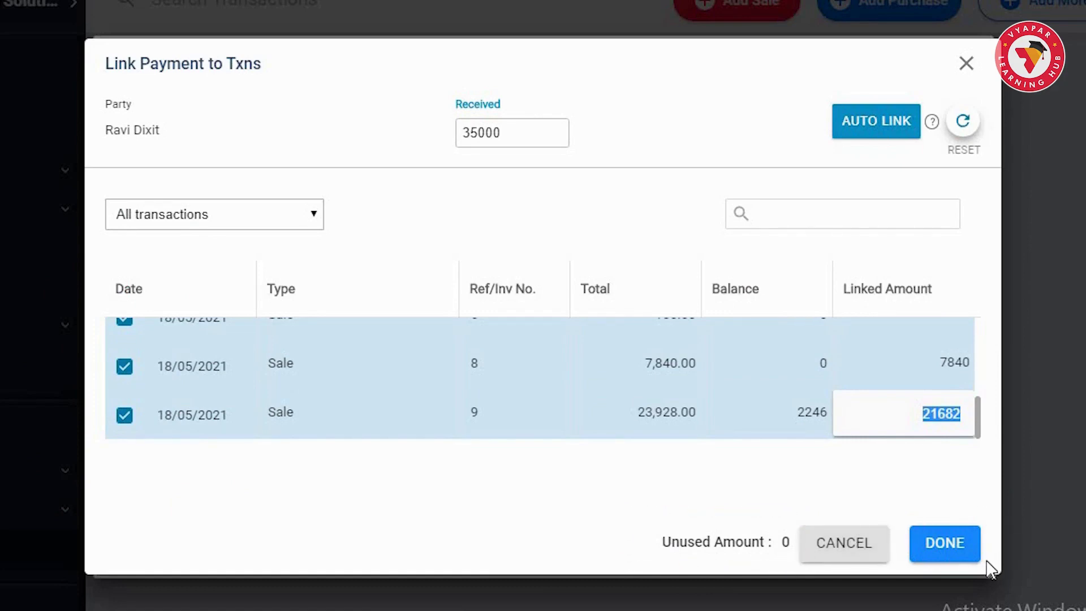
Apply the manual transaction links to the receipt and review the linked amounts in its payment history.
{"action": "left_click", "coordinate": [945, 545]}
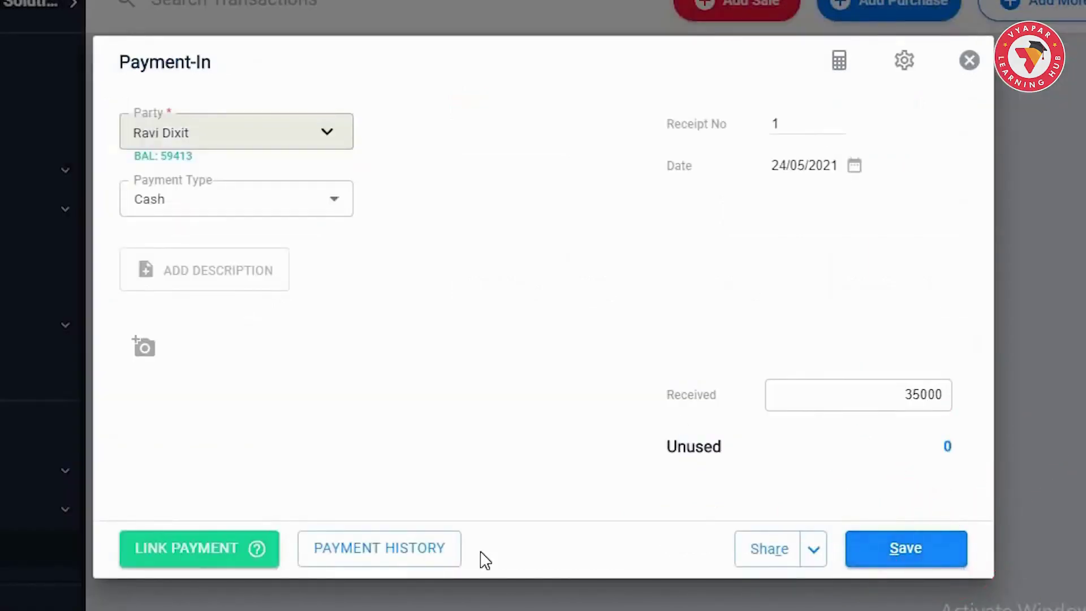
{"action": "left_click", "coordinate": [413, 567]}
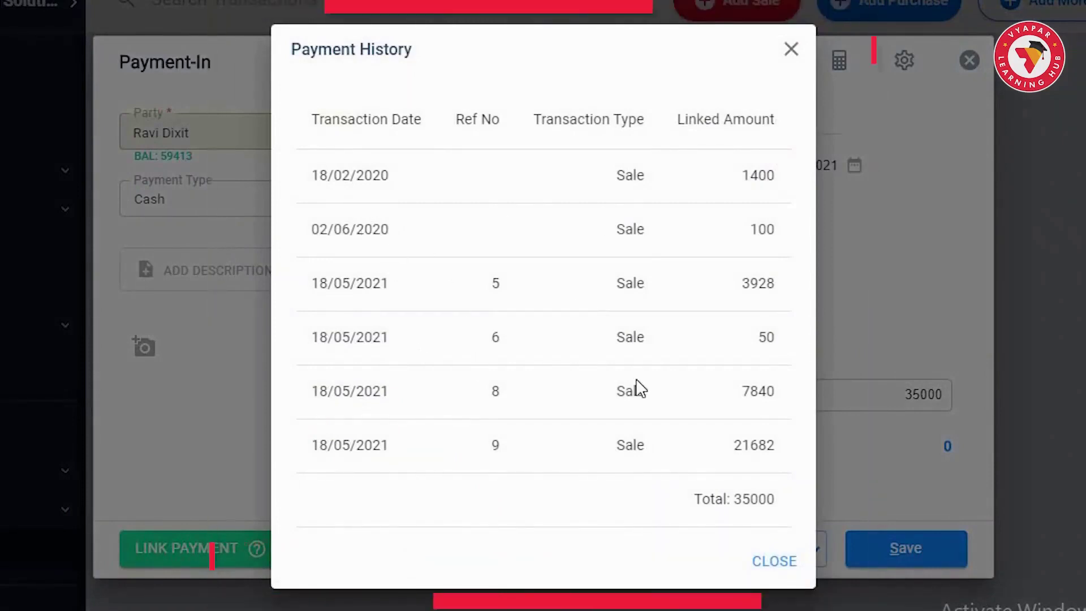
{"action": "left_click", "coordinate": [773, 565]}
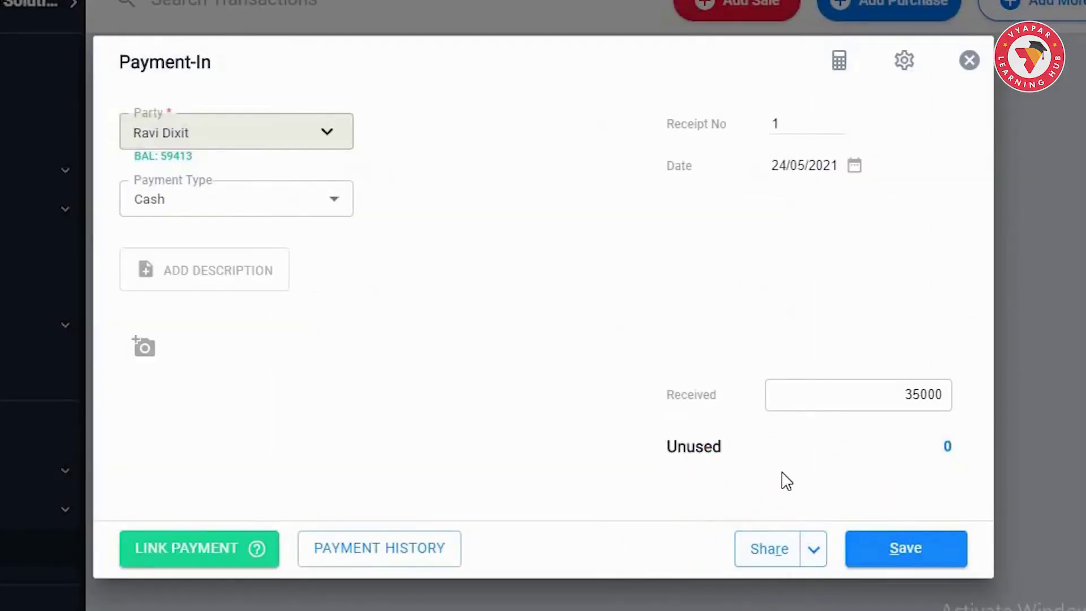
Save the Payment-In receipt and close its invoice preview.
{"action": "left_click", "coordinate": [954, 565]}
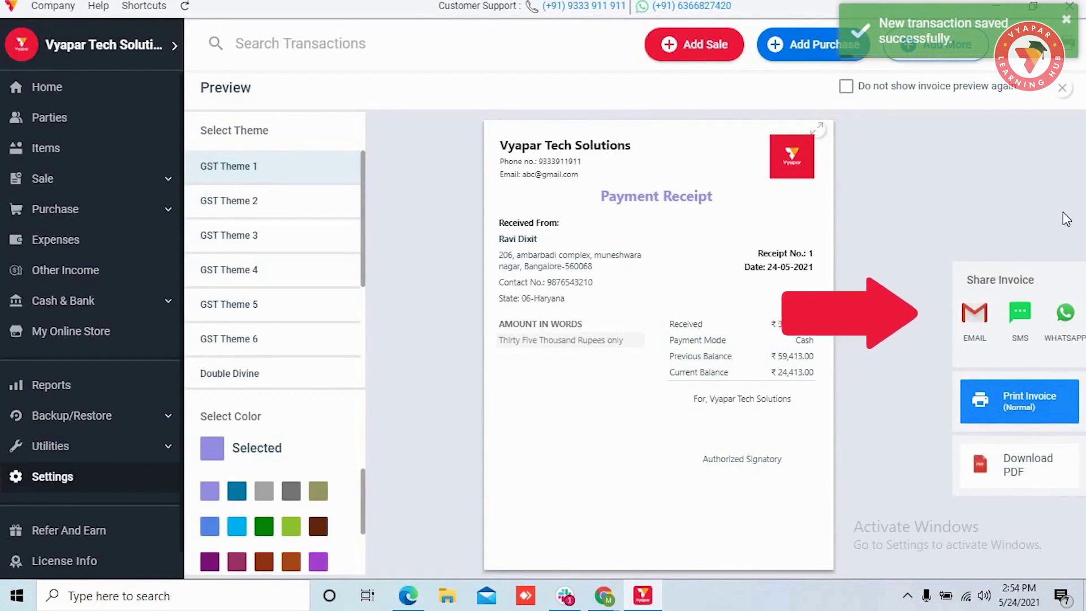
{"action": "left_click", "coordinate": [1064, 89]}
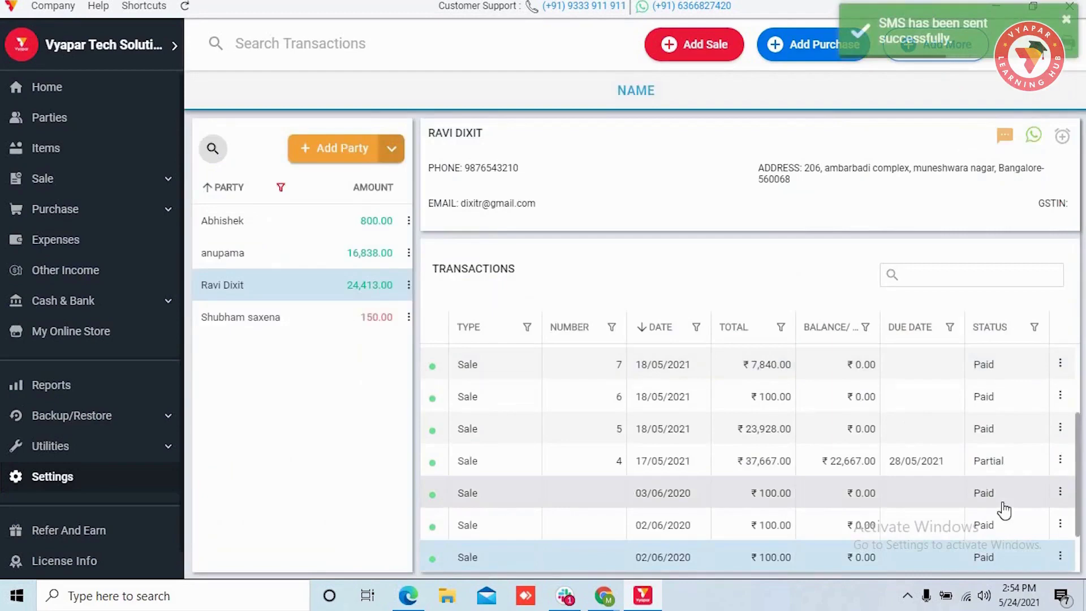
Look through the customer's transaction list to check the balance and payment status of each linked sale.
{"action": "scroll", "coordinate": [1004, 511], "scroll_direction": "down", "scroll_amount": 2}
{"action": "scroll", "coordinate": [1004, 510], "scroll_direction": "up", "scroll_amount": 5}
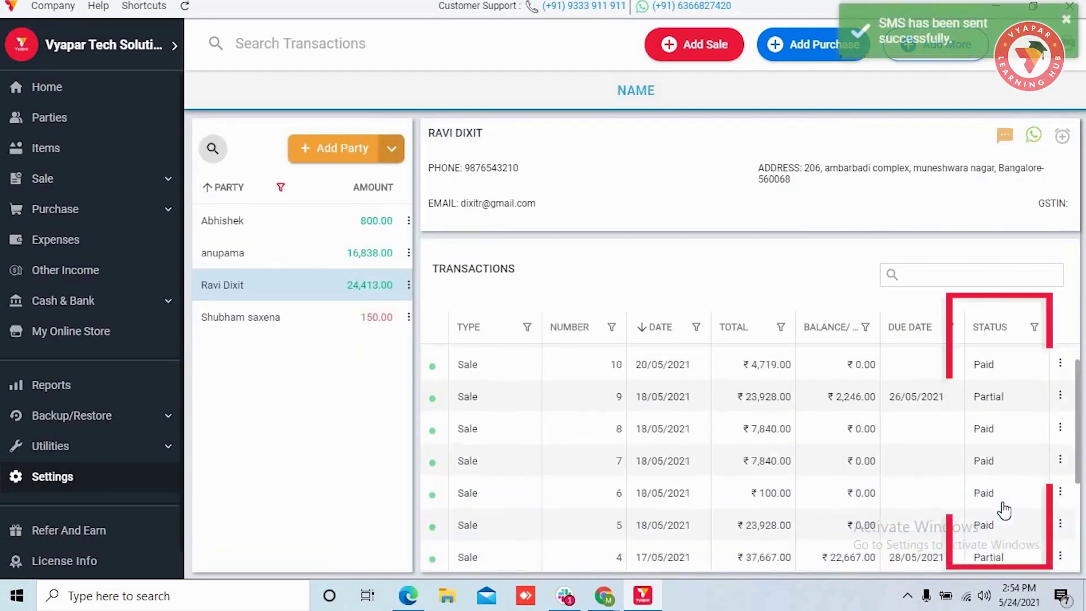
{"action": "scroll", "coordinate": [1004, 511], "scroll_direction": "up", "scroll_amount": 1}
{"action": "scroll", "coordinate": [1004, 511], "scroll_direction": "down", "scroll_amount": 5}
{"action": "scroll", "coordinate": [1004, 510], "scroll_direction": "down", "scroll_amount": 1}
{"action": "scroll", "coordinate": [1004, 510], "scroll_direction": "up", "scroll_amount": 6}
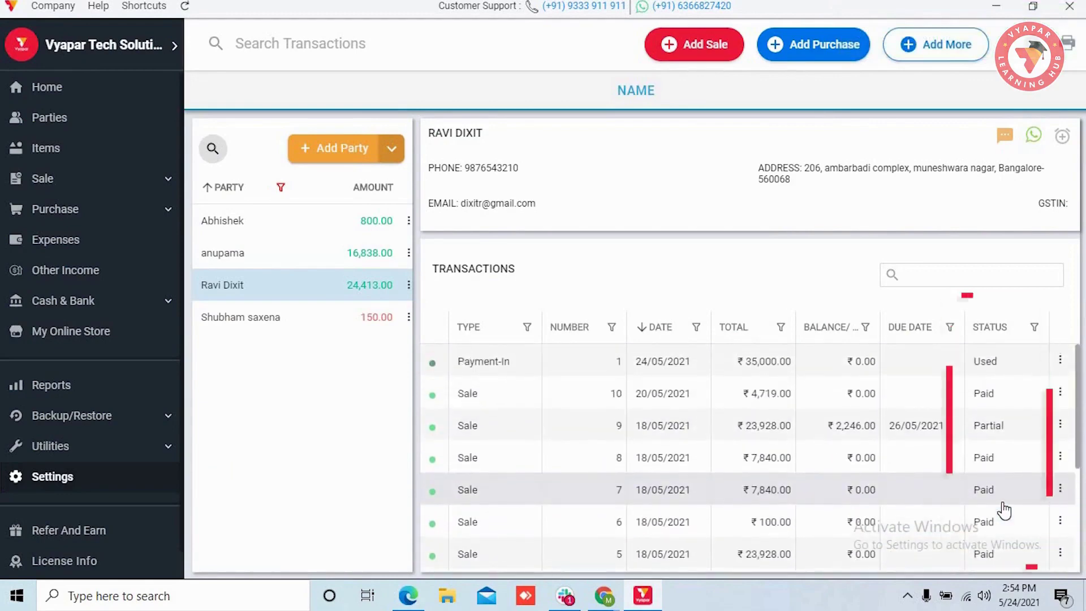